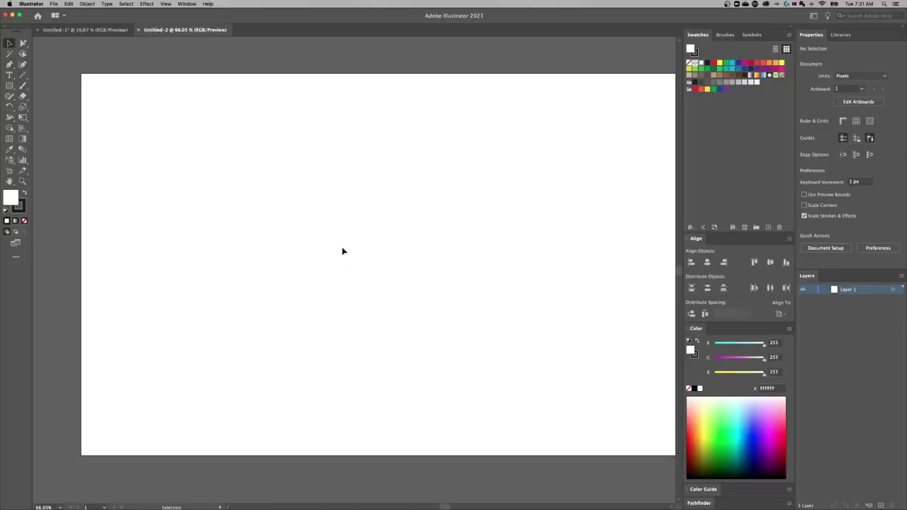
Scroll, then flip back and forth between the Untitled-1 and Untitled-2 documents.
scroll(378, 247, down, 2)
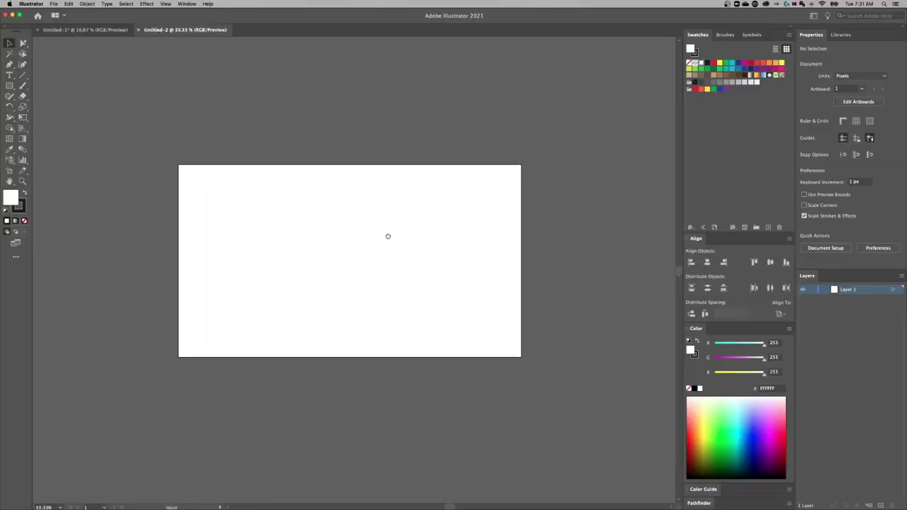
scroll(388, 236, up, 2)
scroll(404, 237, down, 1)
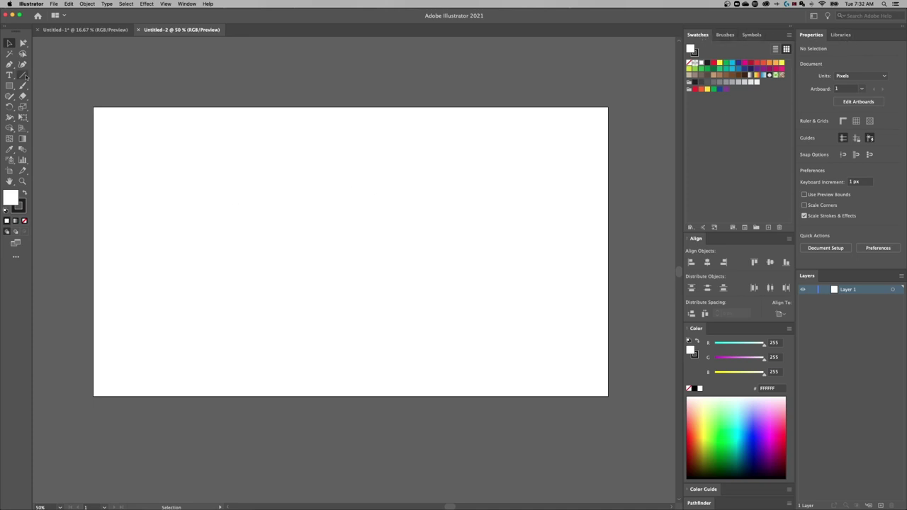
click(107, 30)
click(181, 30)
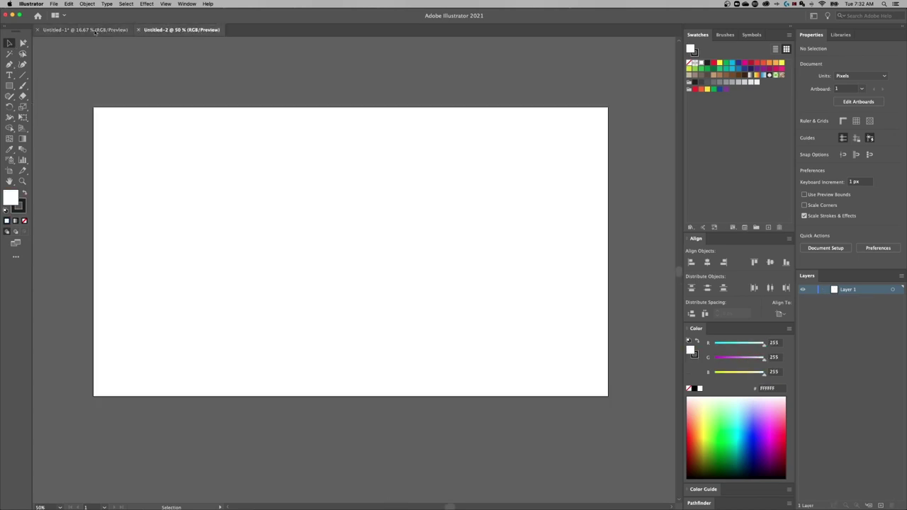
click(92, 30)
Return to the blank Untitled-2 document and switch to the Essentials workspace.
click(201, 30)
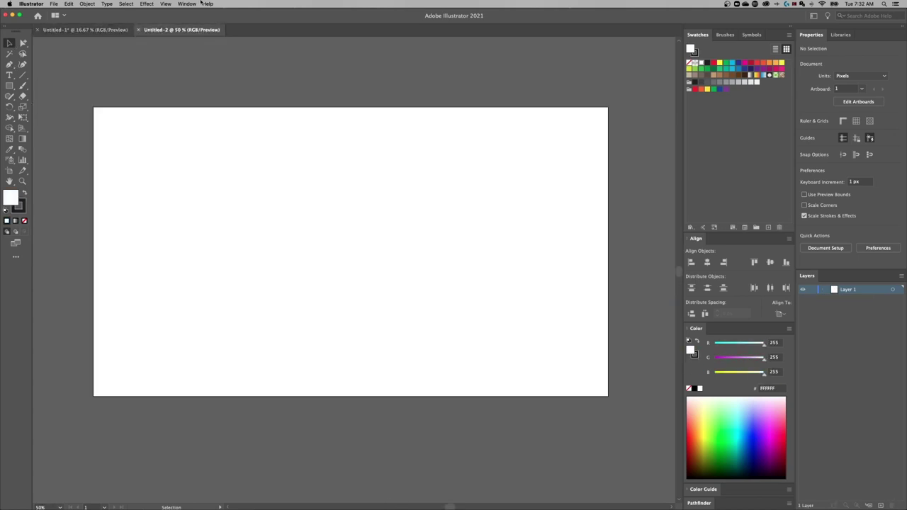
click(187, 4)
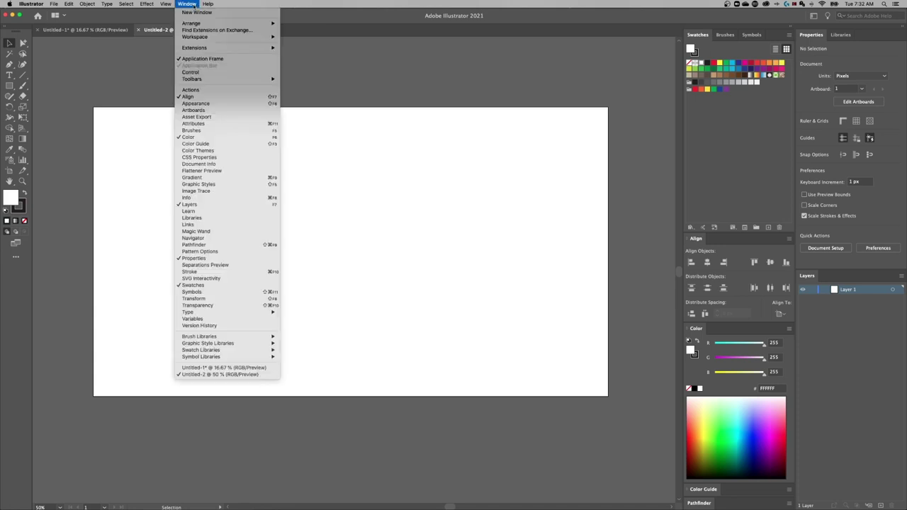
mouse_move(195, 37)
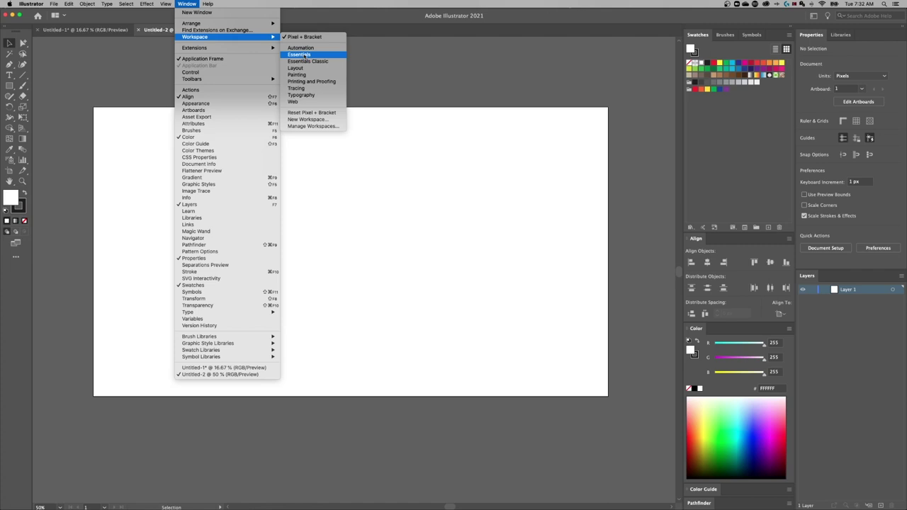
click(299, 55)
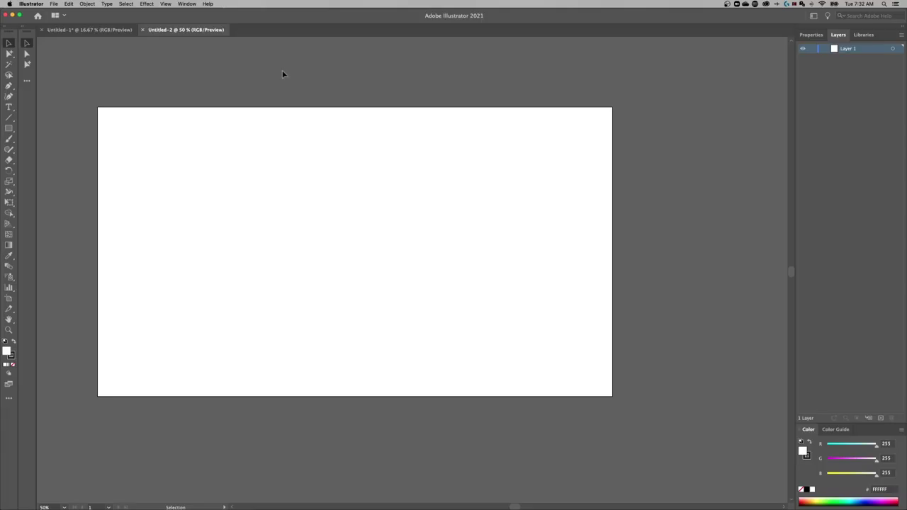
Reset the Essentials workspace to its defaults, then switch to Essentials Classic.
click(187, 4)
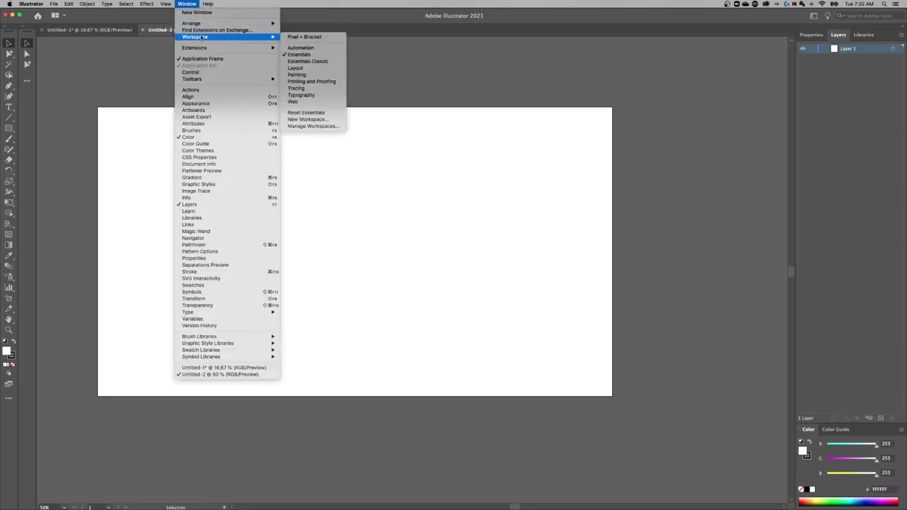
click(316, 114)
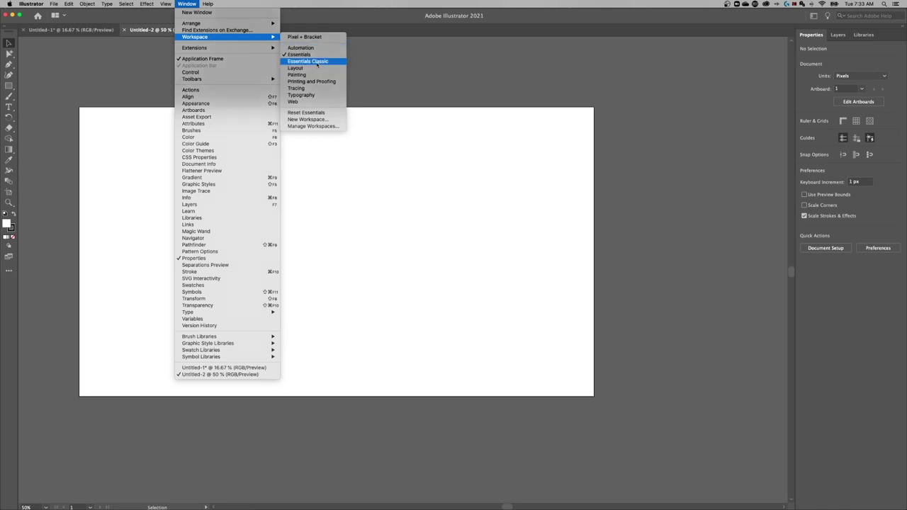
click(316, 63)
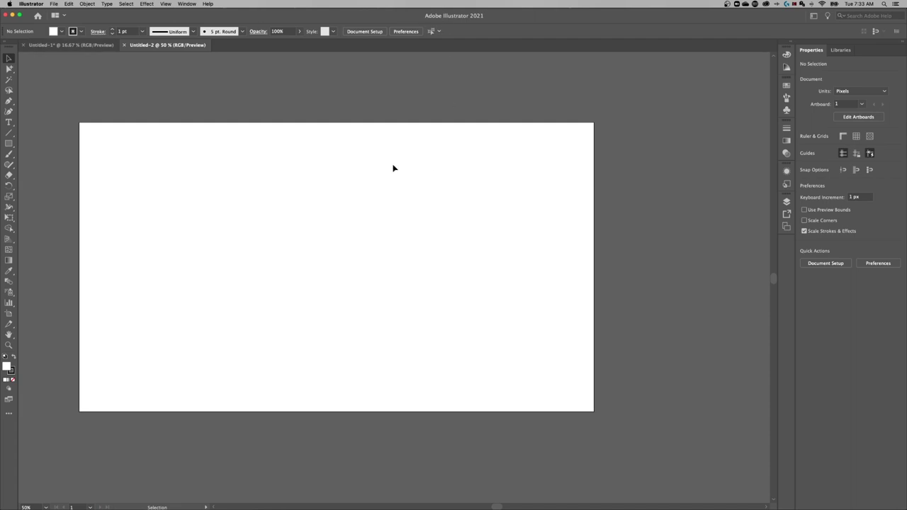
Switch to the Typography workspace and peek at its Character panel.
click(187, 4)
mouse_move(194, 37)
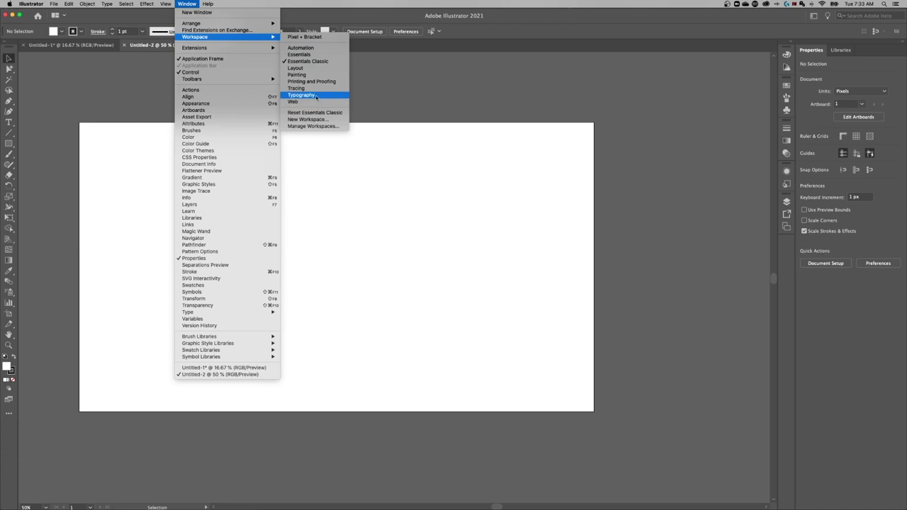
click(318, 96)
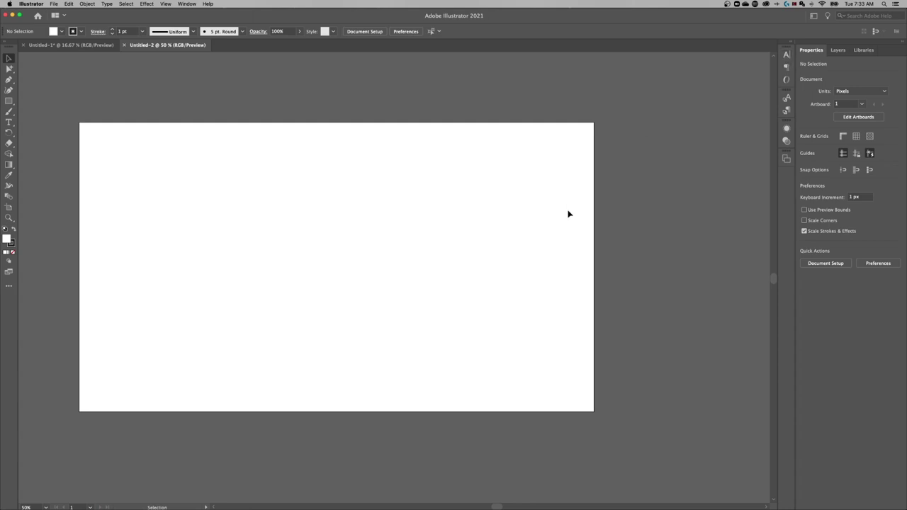
click(186, 4)
click(785, 56)
Hide the Character panel and dock the Gradient panel in the right-hand column.
click(786, 56)
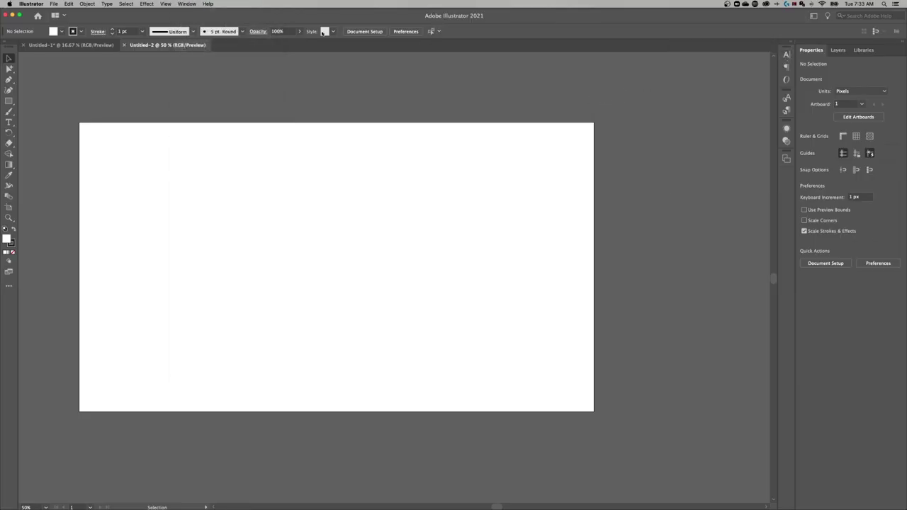
click(185, 4)
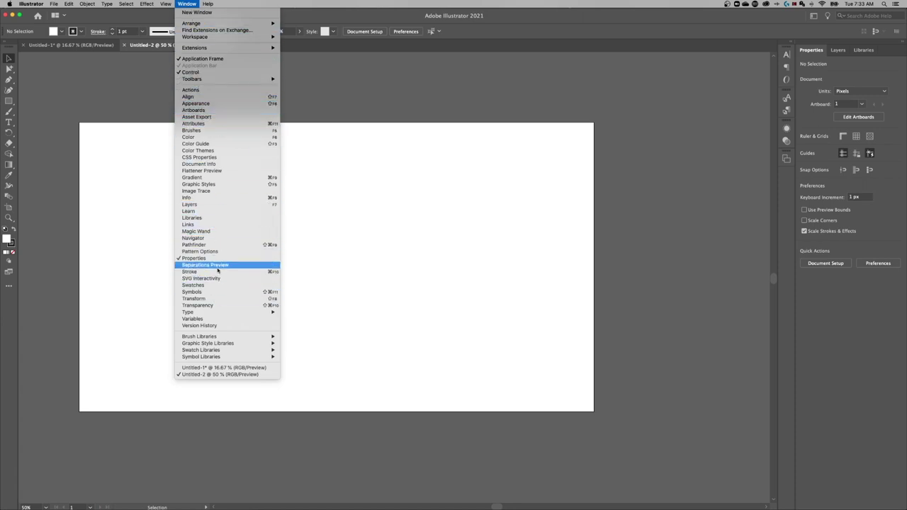
click(218, 178)
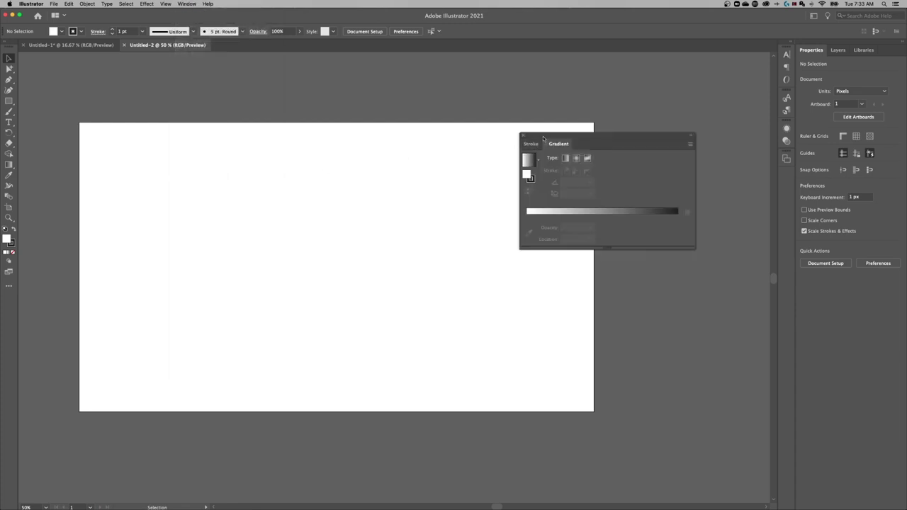
mouse_move(543, 138)
mouse_down()
mouse_move(473, 123)
mouse_move(794, 54)
mouse_up()
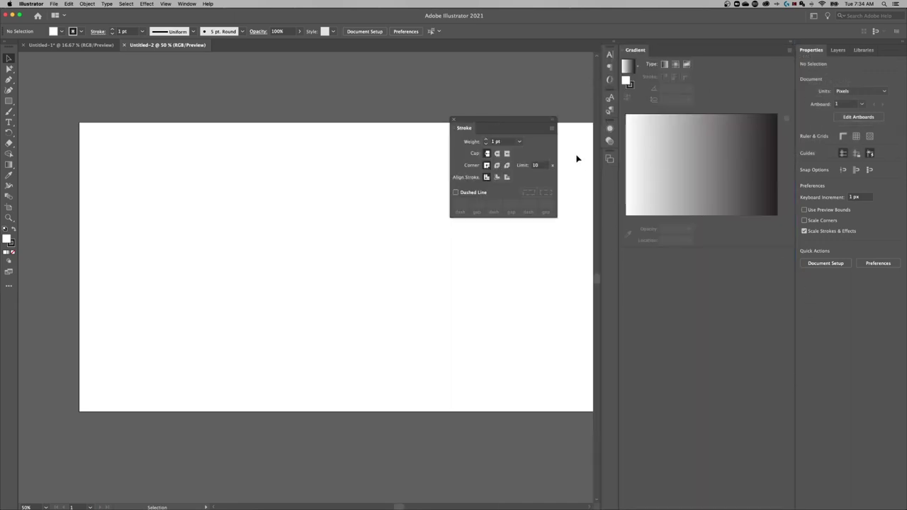
Dock Stroke beneath Gradient, then collapse and re-expand that column.
drag(457, 129, 655, 253)
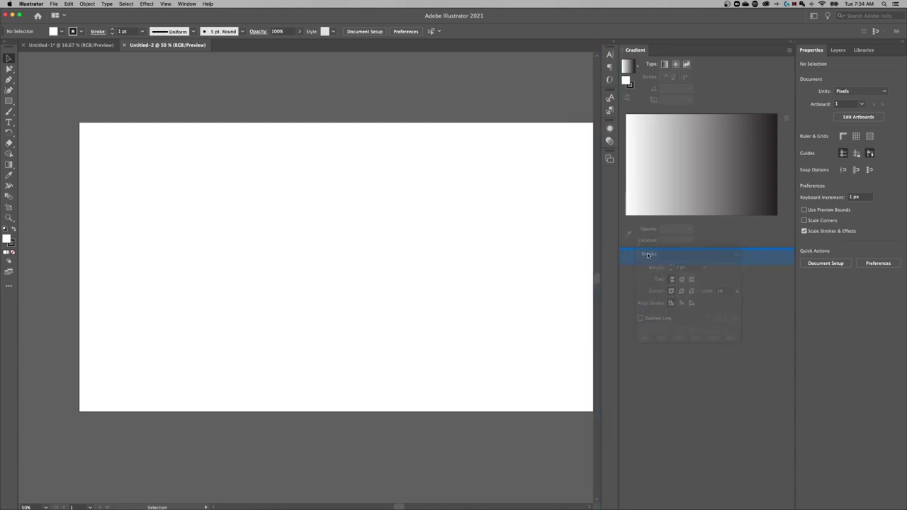
drag(655, 254, 656, 255)
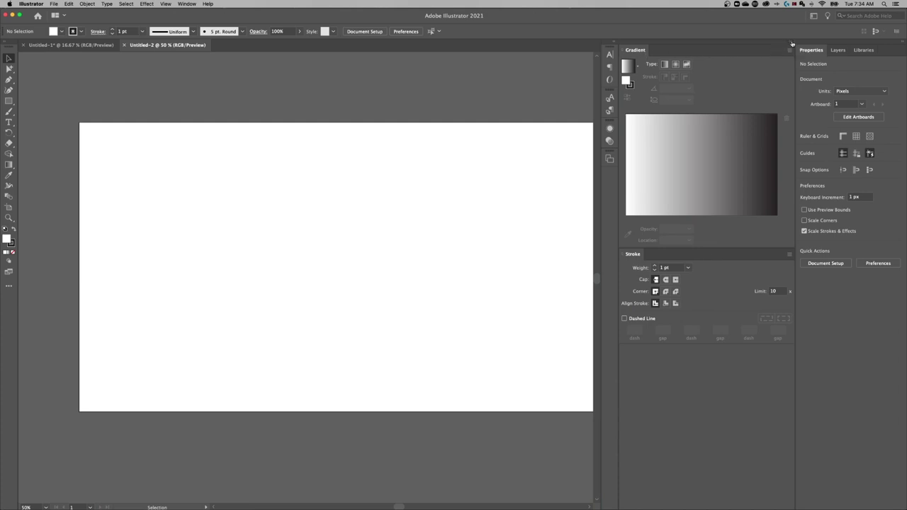
click(791, 43)
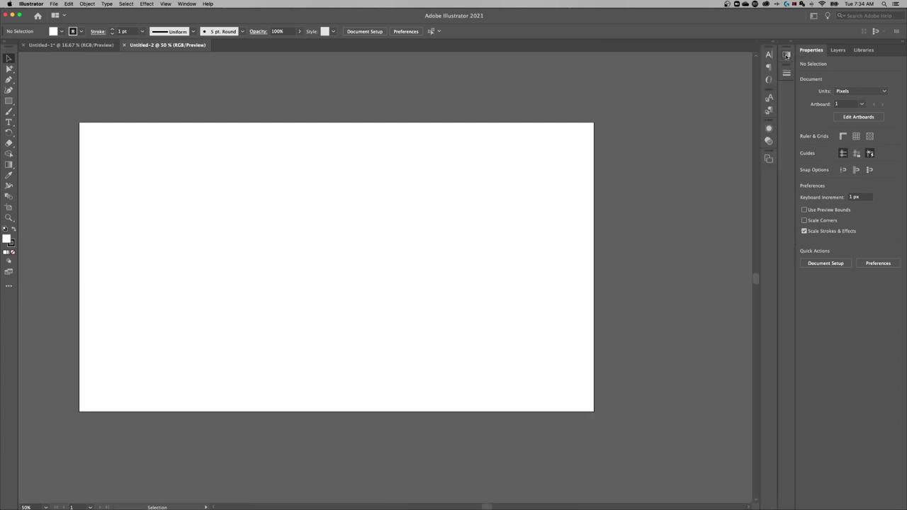
click(786, 54)
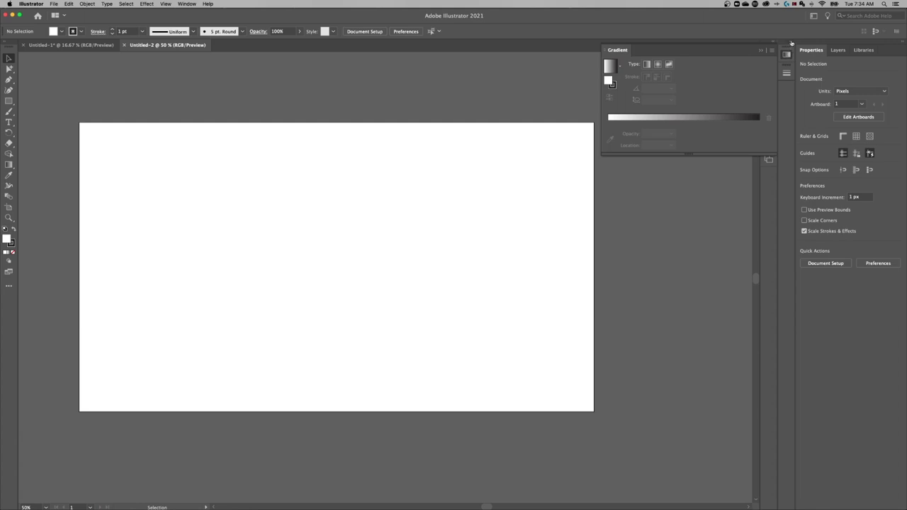
click(792, 43)
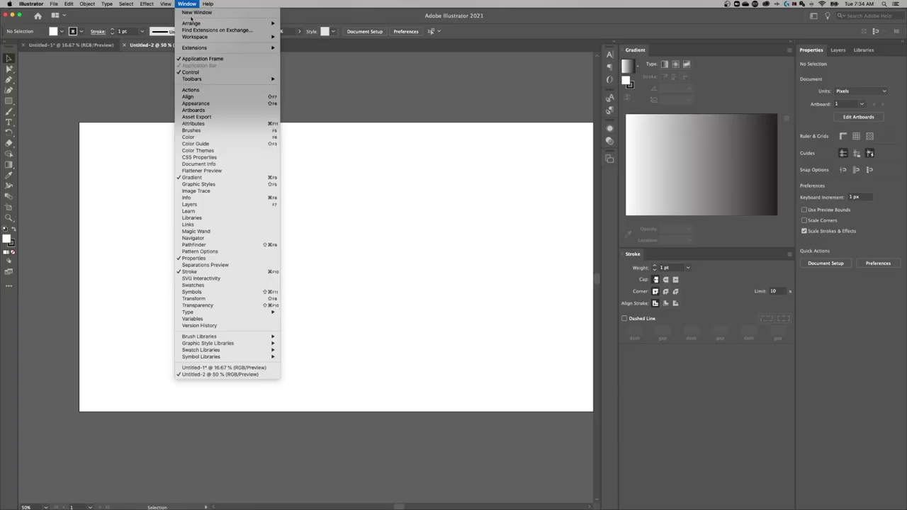
mouse_move(195, 37)
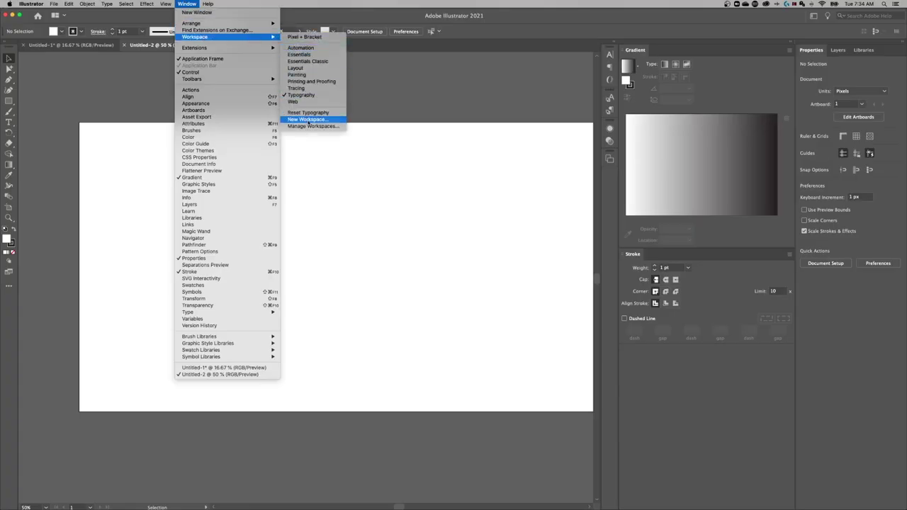
Save the current panel layout as a new workspace named 'tutorial workspace'.
click(310, 122)
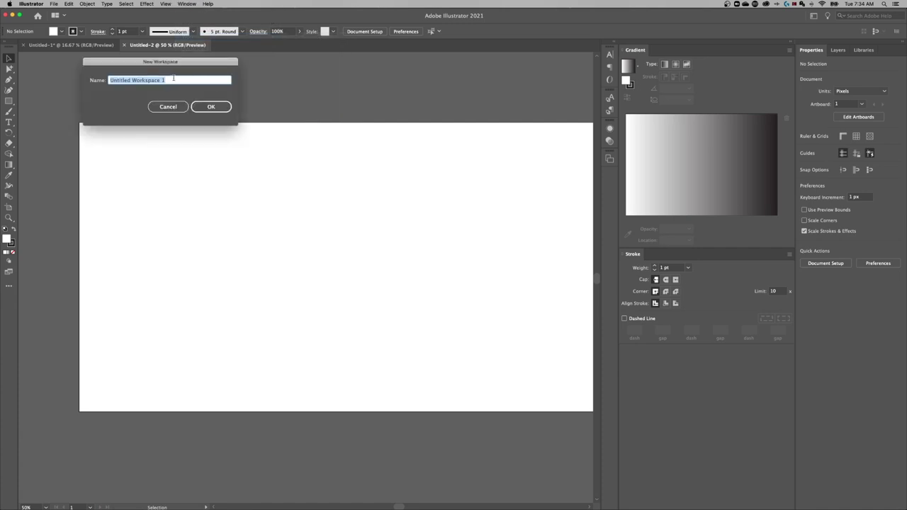
text(tr)
key(Return)
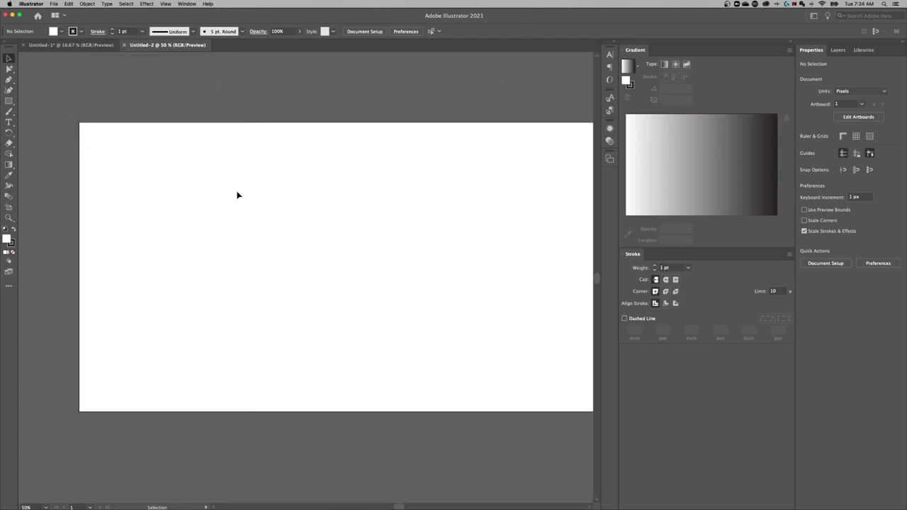
click(187, 5)
mouse_move(195, 36)
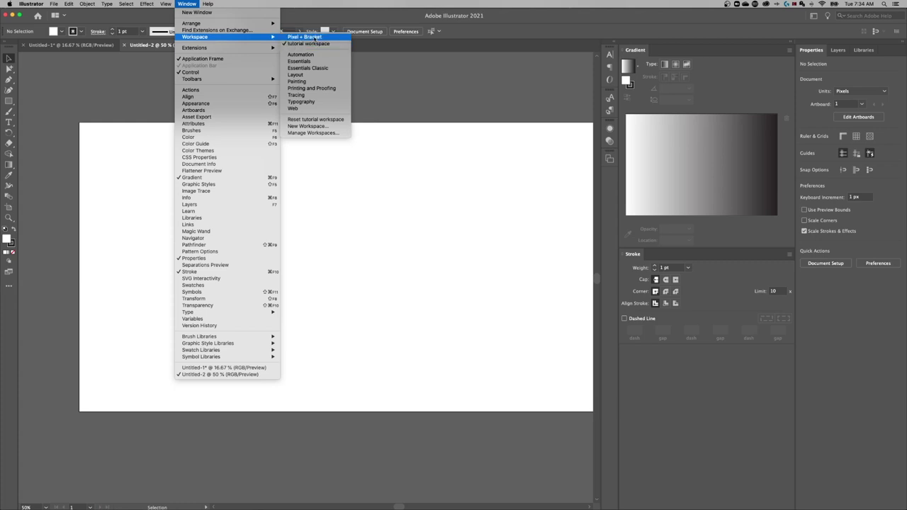
Switch back to the Pixel + Bracket workspace and undock the tools panel.
click(315, 37)
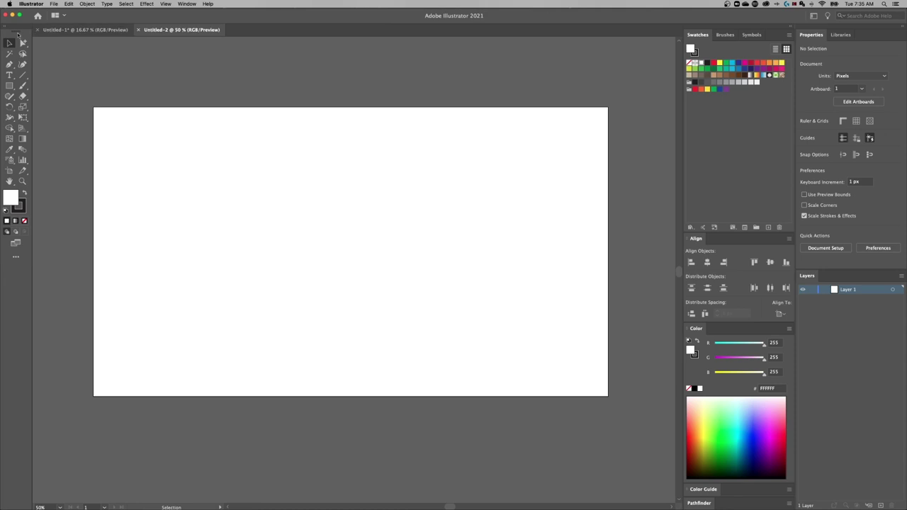
drag(17, 33, 297, 78)
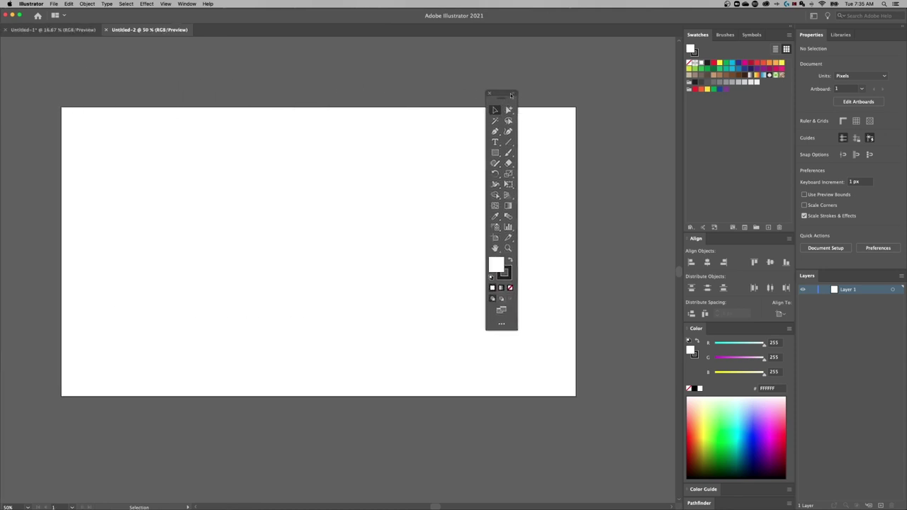
Move the floating tools aside and reset the workspace to its saved layout.
drag(511, 95, 656, 79)
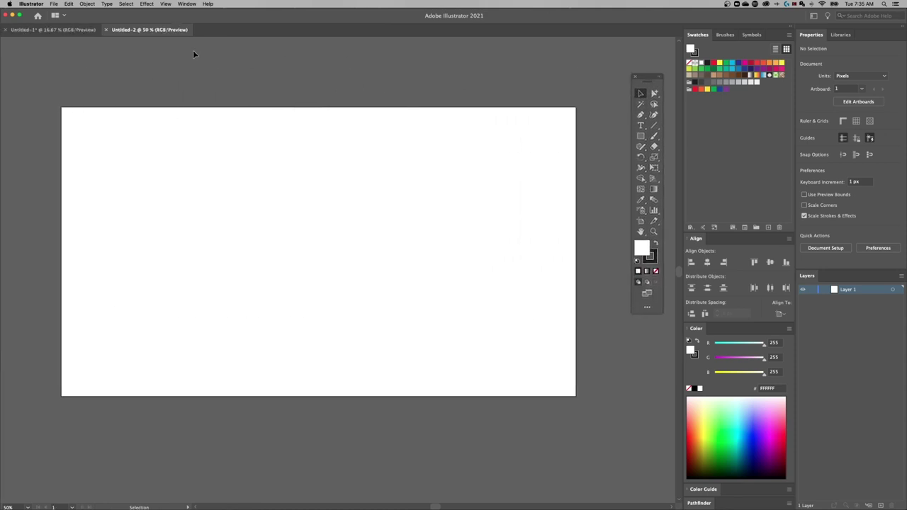
click(188, 4)
mouse_move(195, 37)
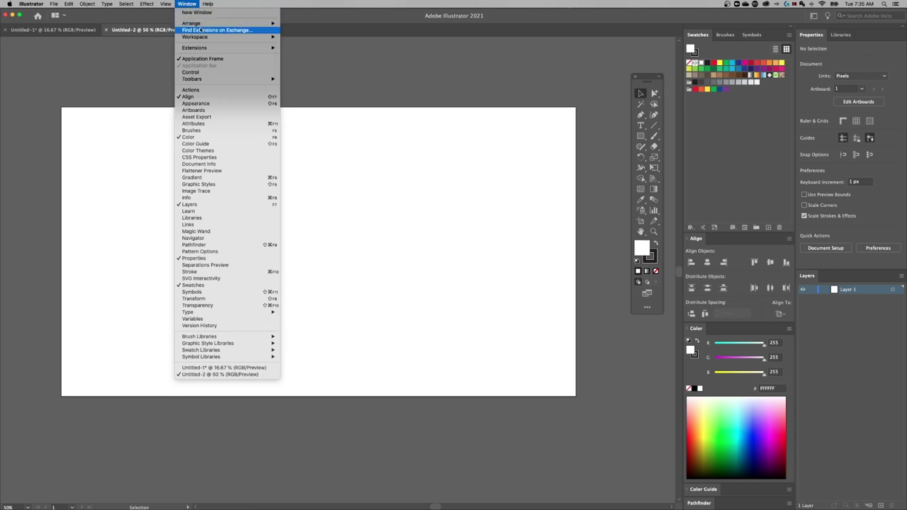
click(312, 120)
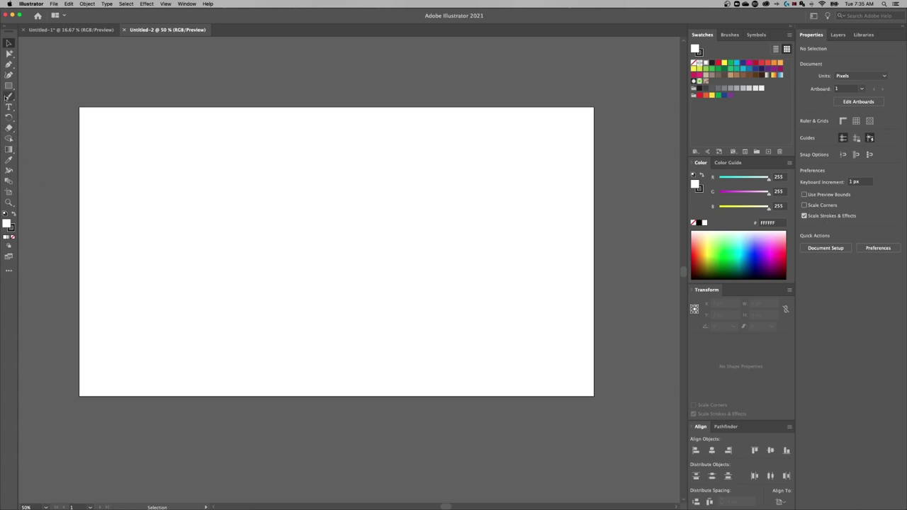
Draw a rectangle in the artboard's upper-left and give it a D12254 magenta stroke.
key(m)
drag(180, 173, 280, 257)
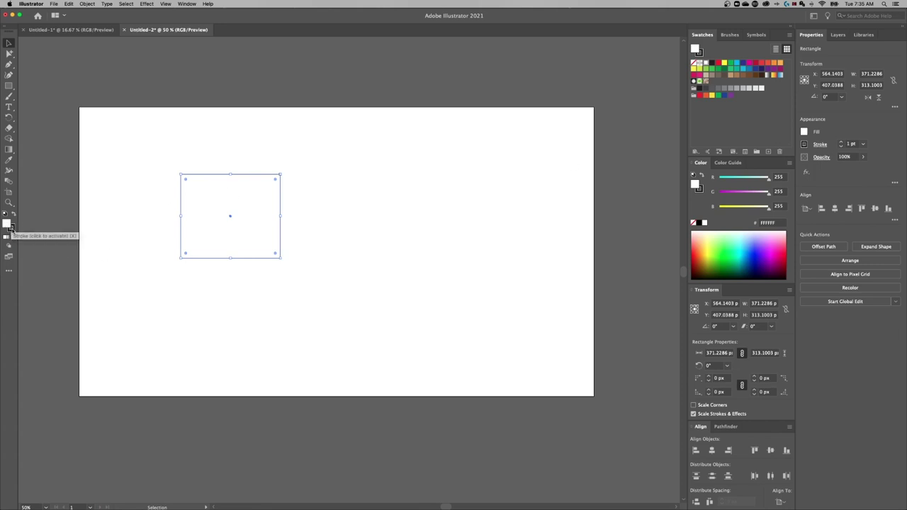
double_click(10, 228)
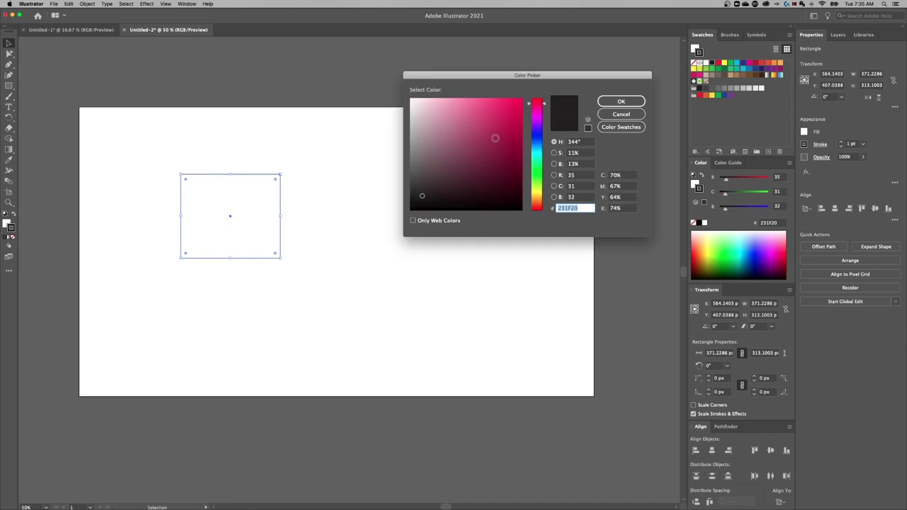
text(D12254)
key(Return)
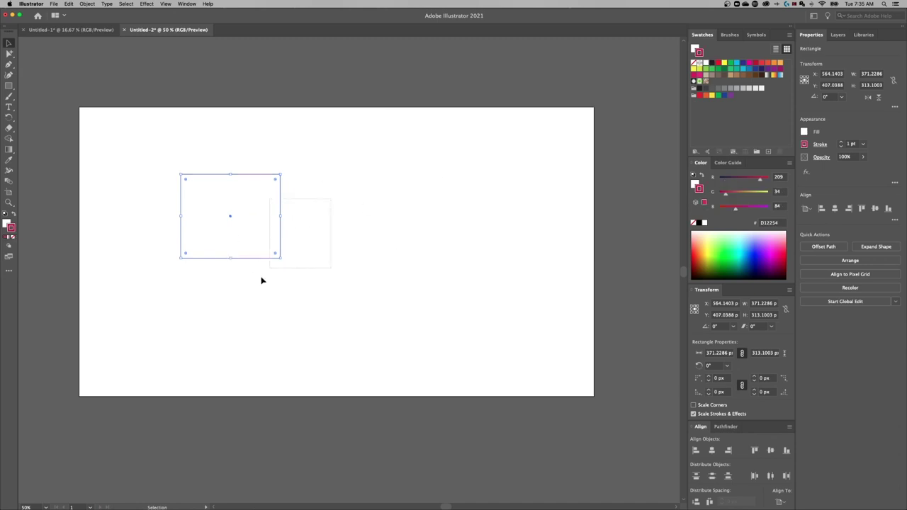
Preview a darker stroke shade, keep the magenta, and check the stroke swatch choices.
double_click(10, 227)
drag(489, 142, 449, 148)
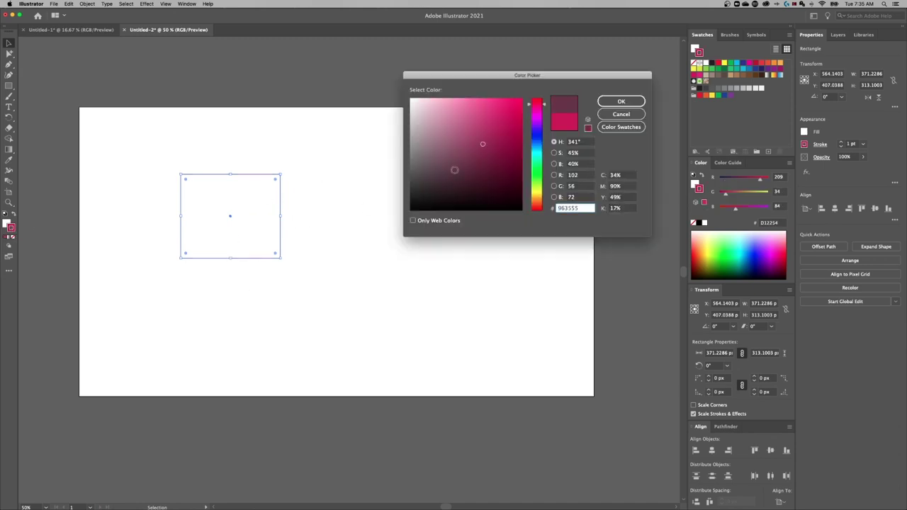
click(612, 102)
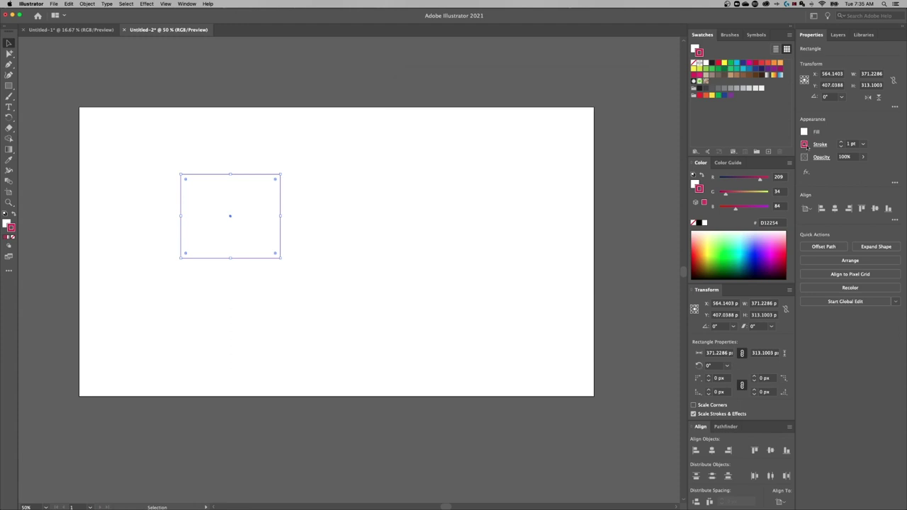
click(804, 144)
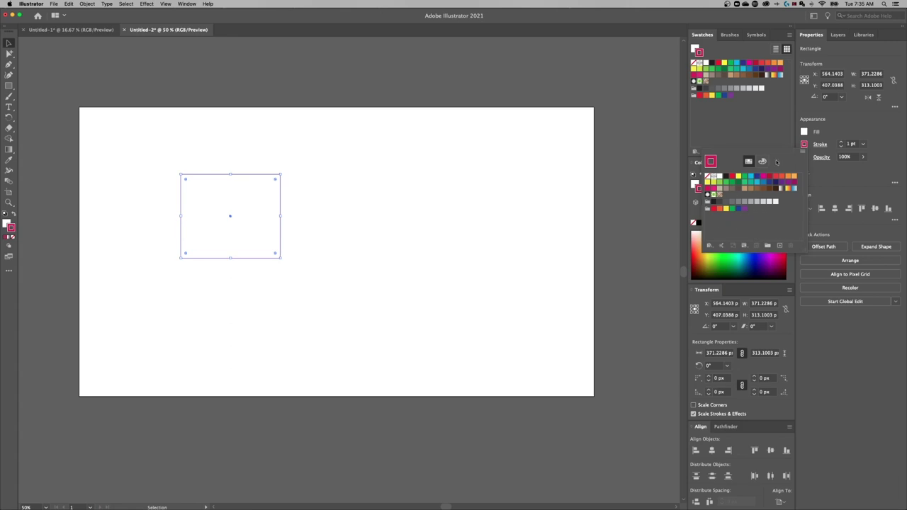
click(840, 120)
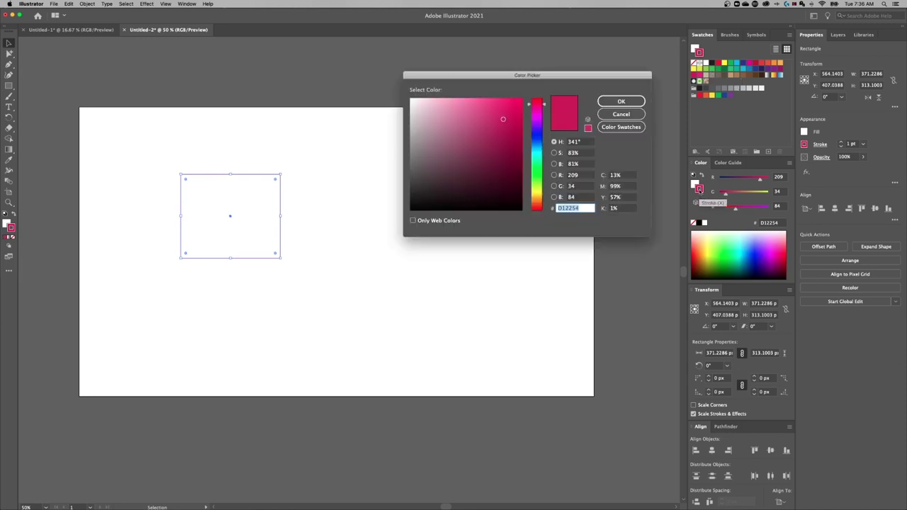
click(632, 116)
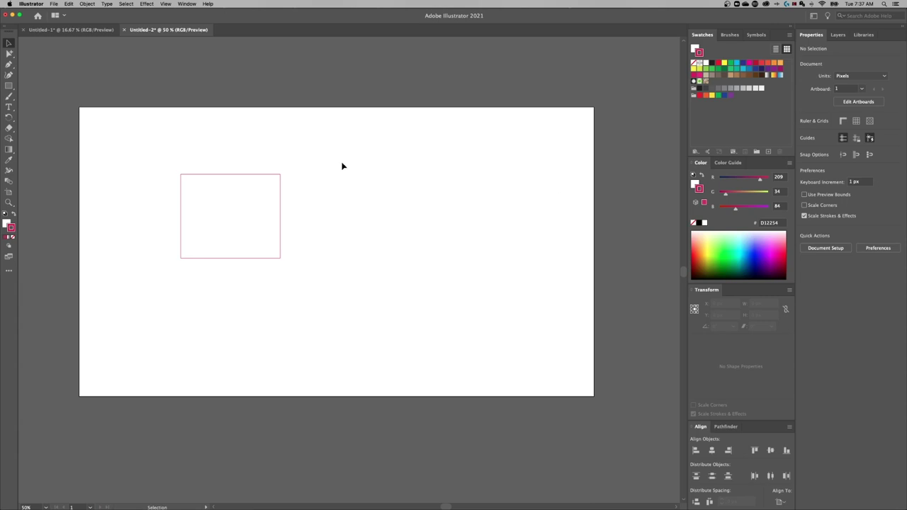
Option-drag a copy of the rectangle to its right and select both rectangles.
drag(211, 301, 213, 303)
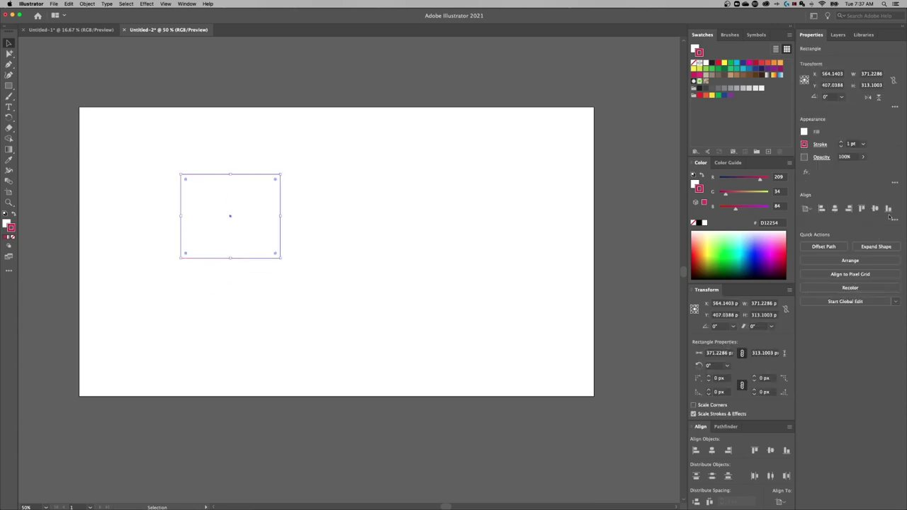
click(354, 213)
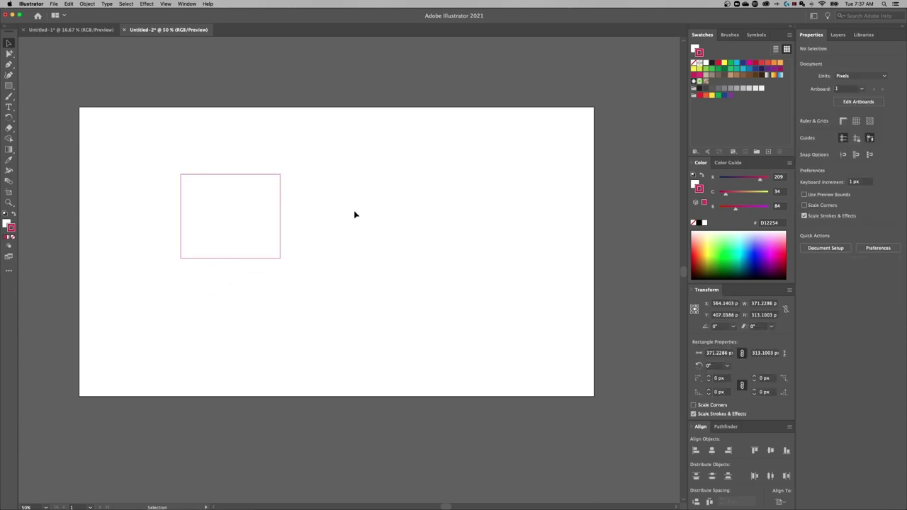
click(281, 224)
drag(281, 205, 436, 204)
drag(455, 137, 236, 300)
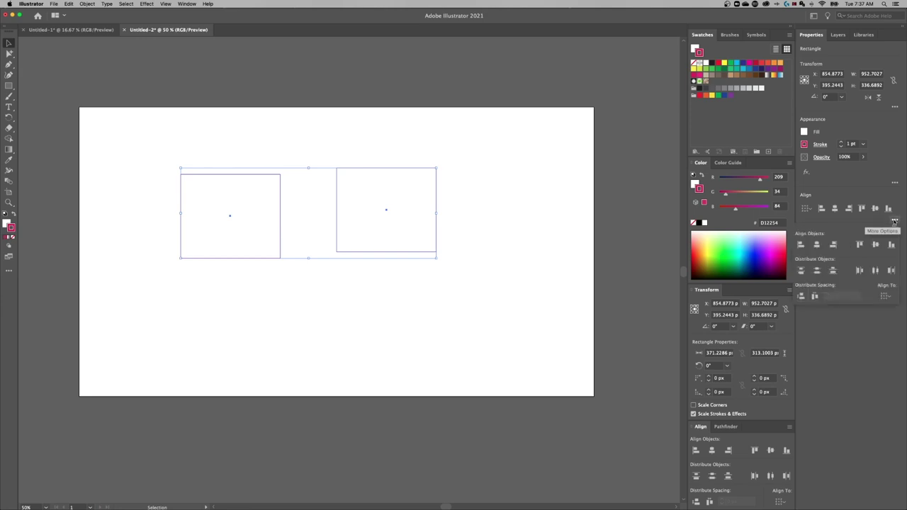
click(859, 351)
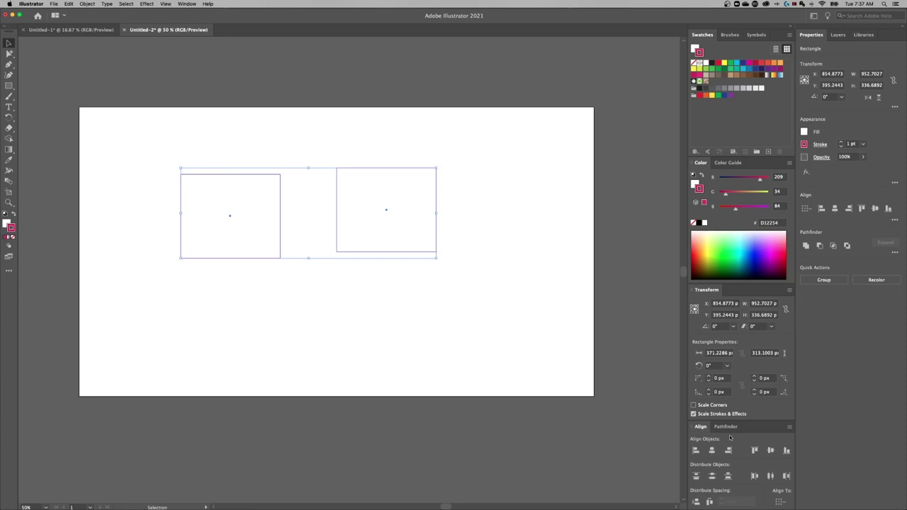
Dock Layers separately below Properties/Libraries, make it taller, and toggle Properties and Libraries.
click(840, 34)
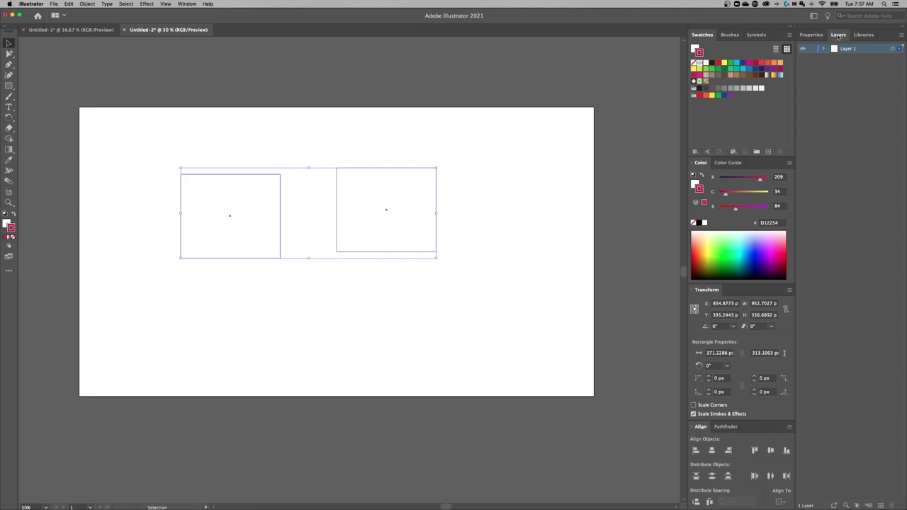
drag(838, 35, 820, 508)
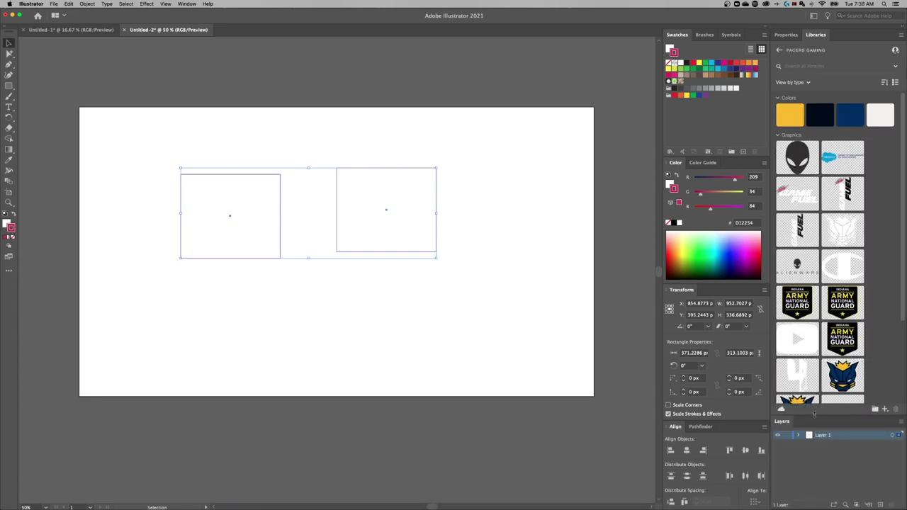
drag(815, 414, 814, 310)
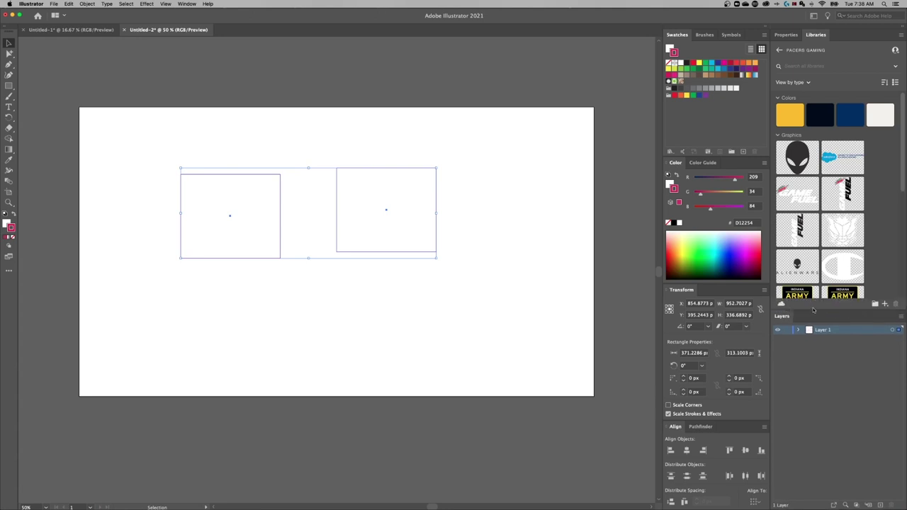
click(786, 33)
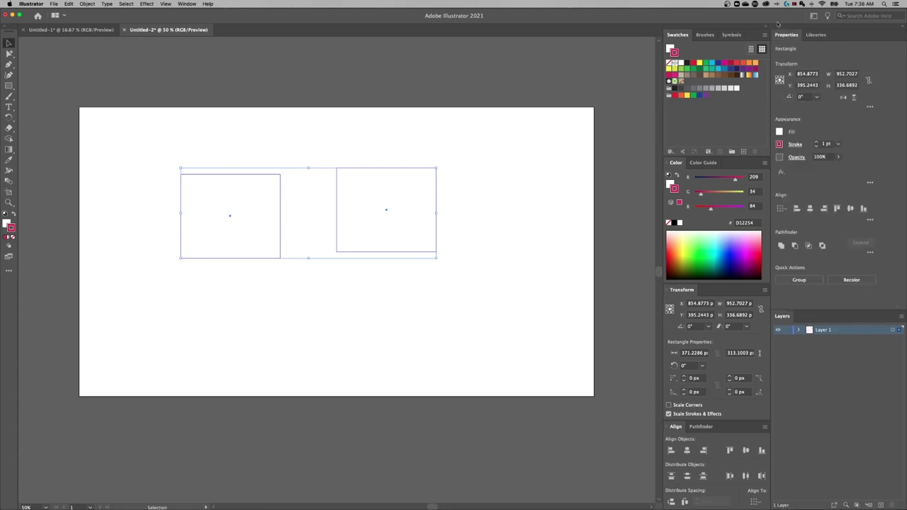
click(816, 34)
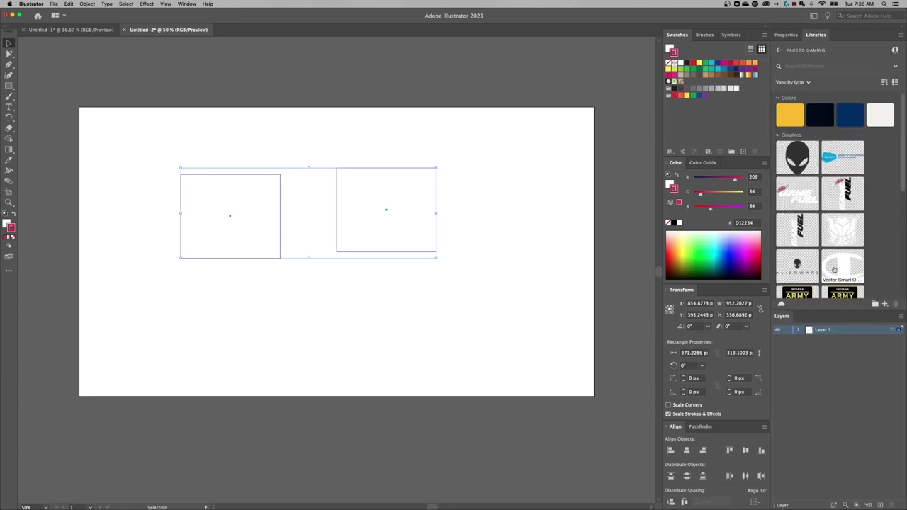
click(792, 35)
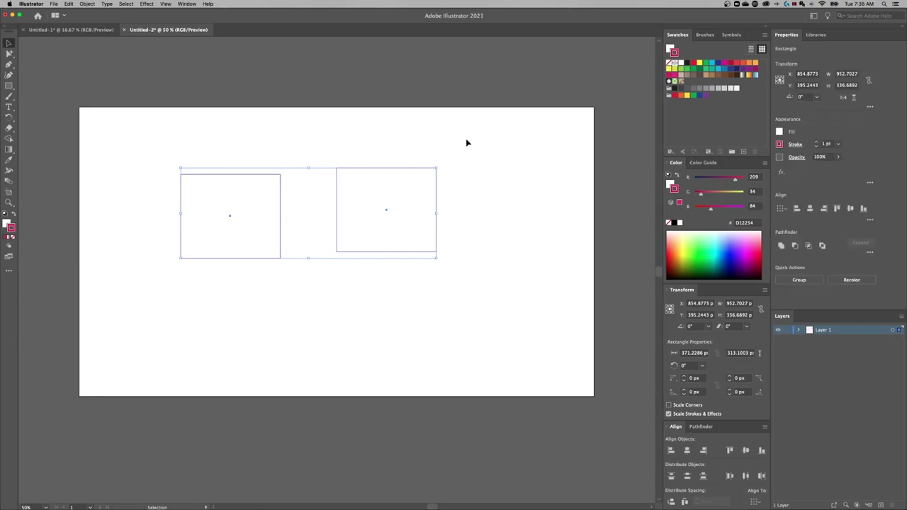